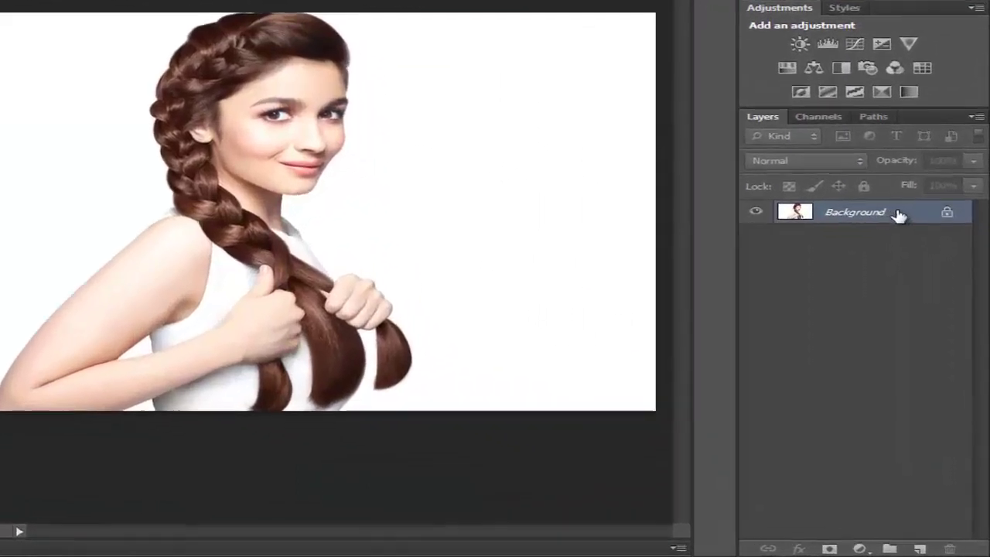
Duplicate the Background layer and invert the Background copy into a negative
{"action": "right_click", "coordinate": [922, 296]}
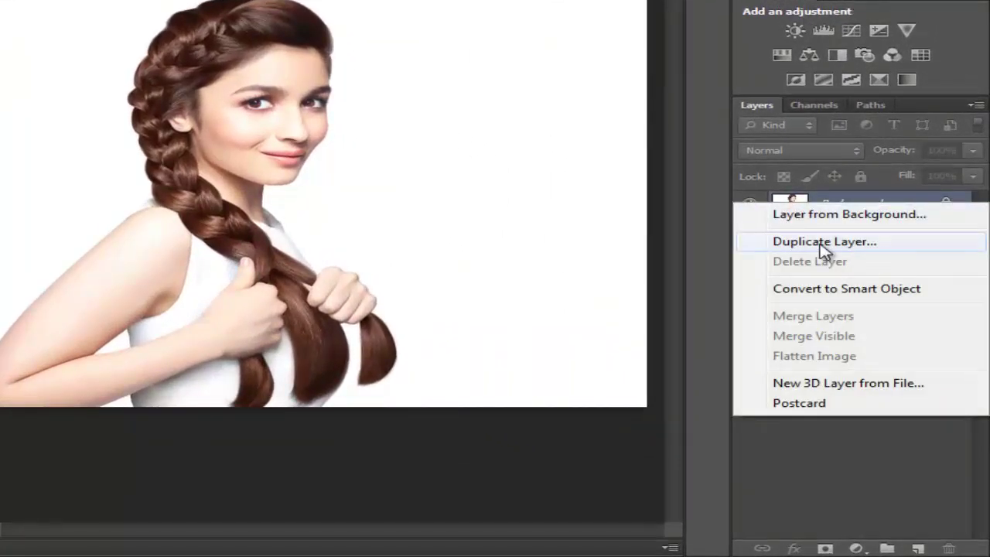
{"action": "left_click", "coordinate": [823, 244]}
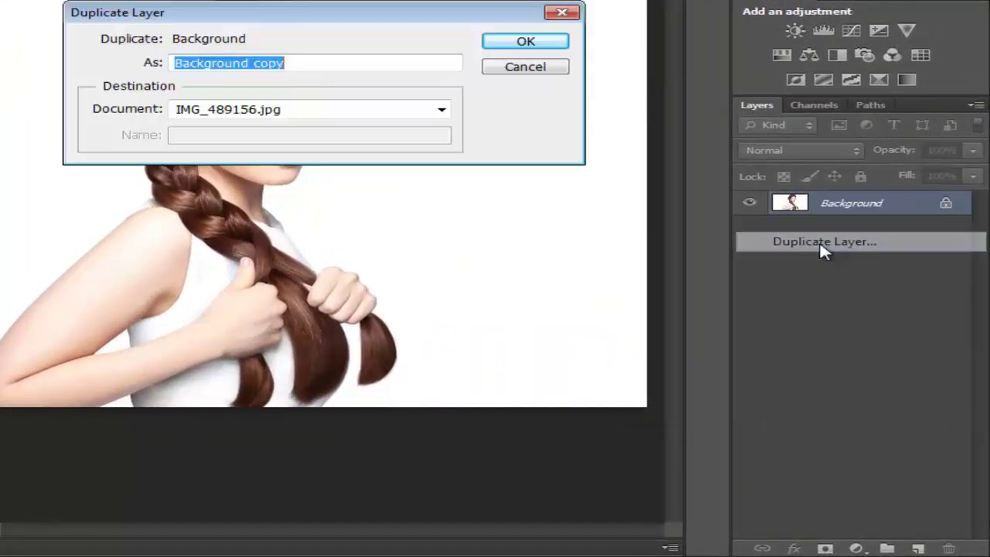
{"action": "left_click", "coordinate": [522, 44]}
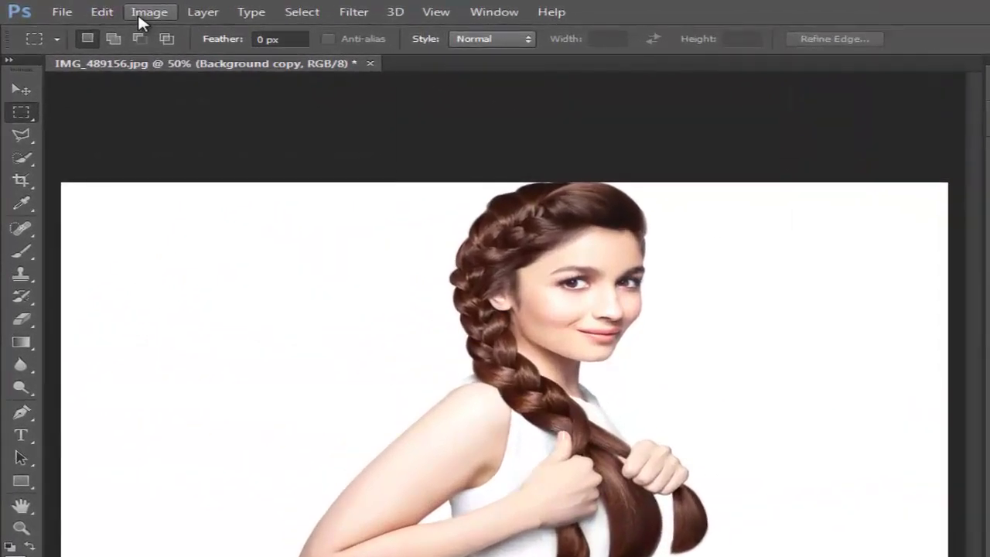
{"action": "left_click", "coordinate": [141, 16]}
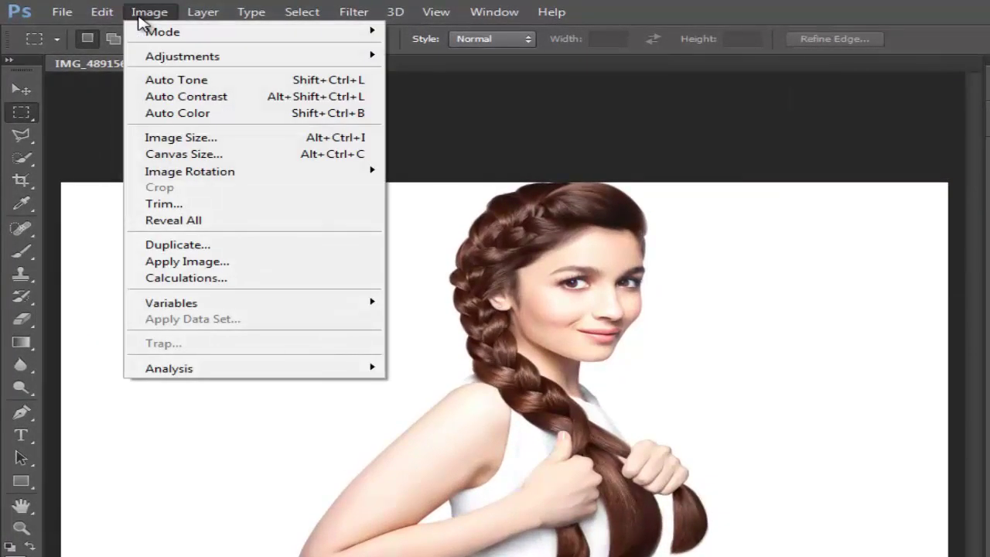
{"action": "mouse_move", "coordinate": [183, 55]}
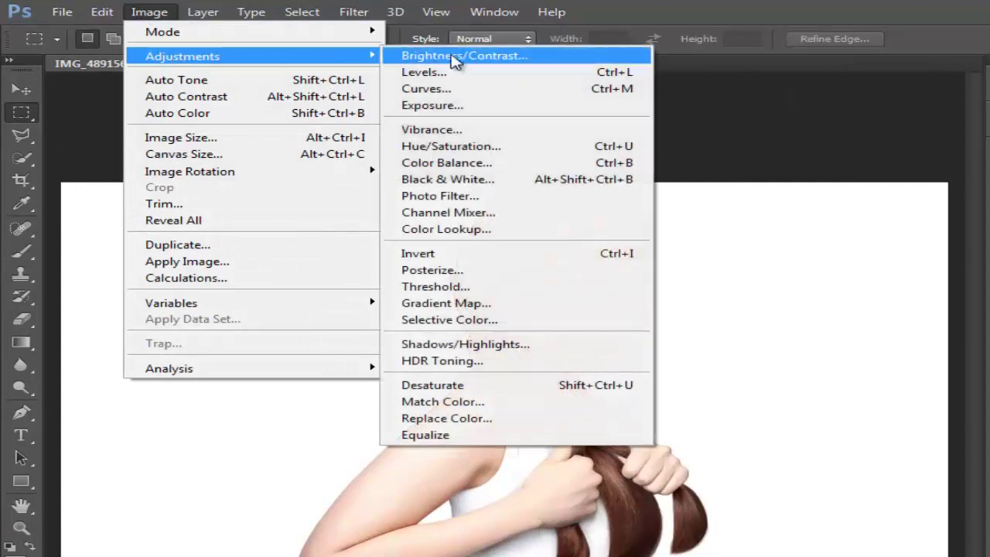
{"action": "left_click", "coordinate": [465, 253]}
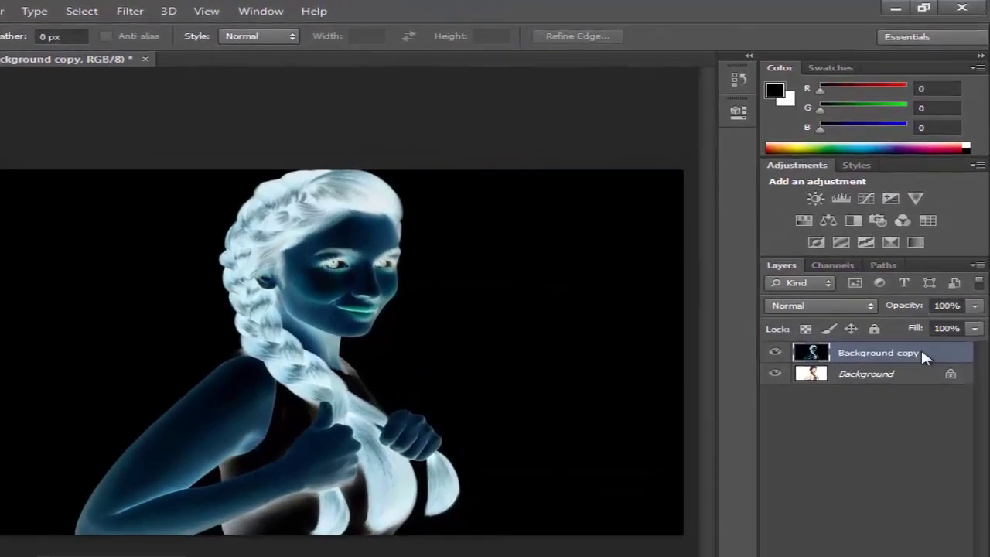
Convert the Background copy to a smart object and apply a radius-40 Gaussian Blur
{"action": "right_click", "coordinate": [933, 296]}
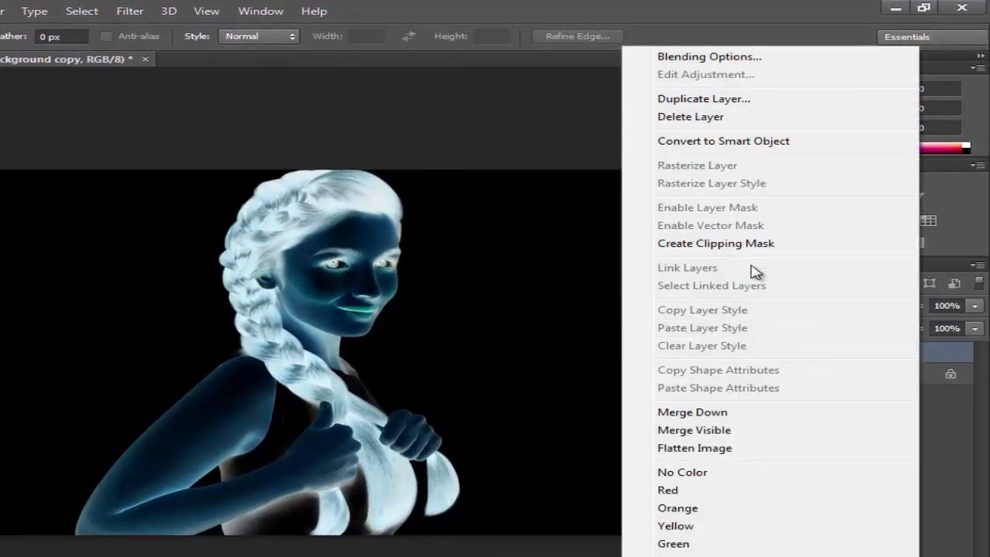
{"action": "left_click", "coordinate": [825, 147]}
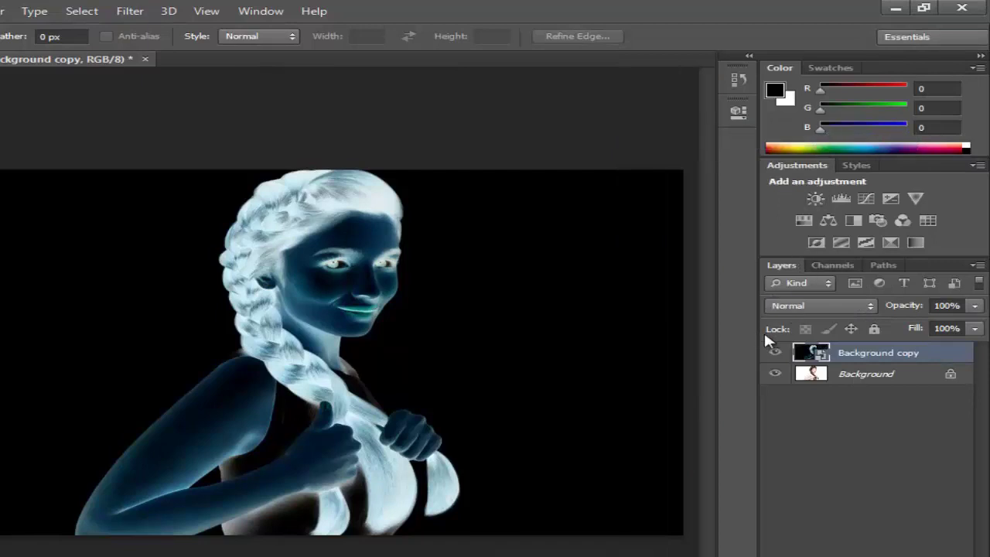
{"action": "left_click", "coordinate": [131, 15]}
{"action": "mouse_move", "coordinate": [141, 113]}
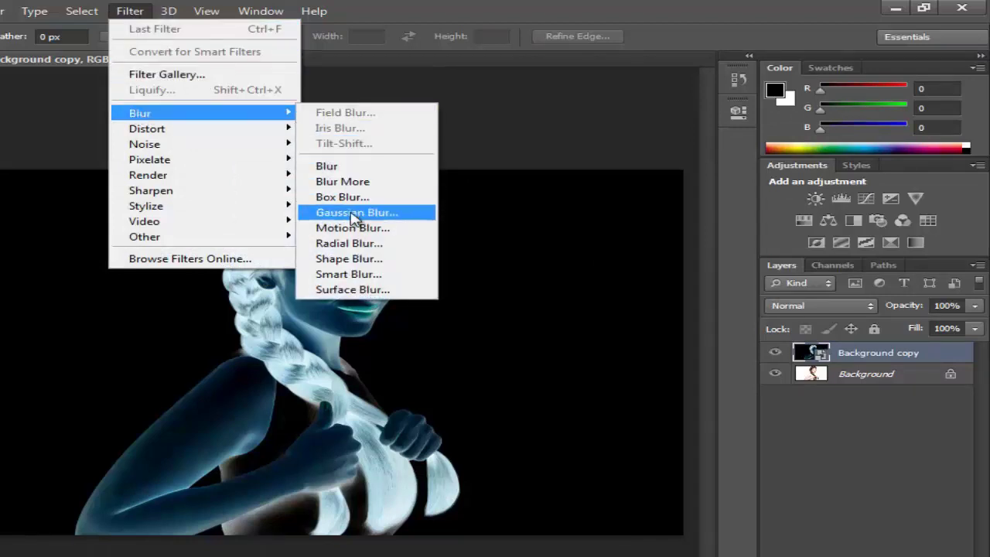
{"action": "left_click", "coordinate": [342, 212]}
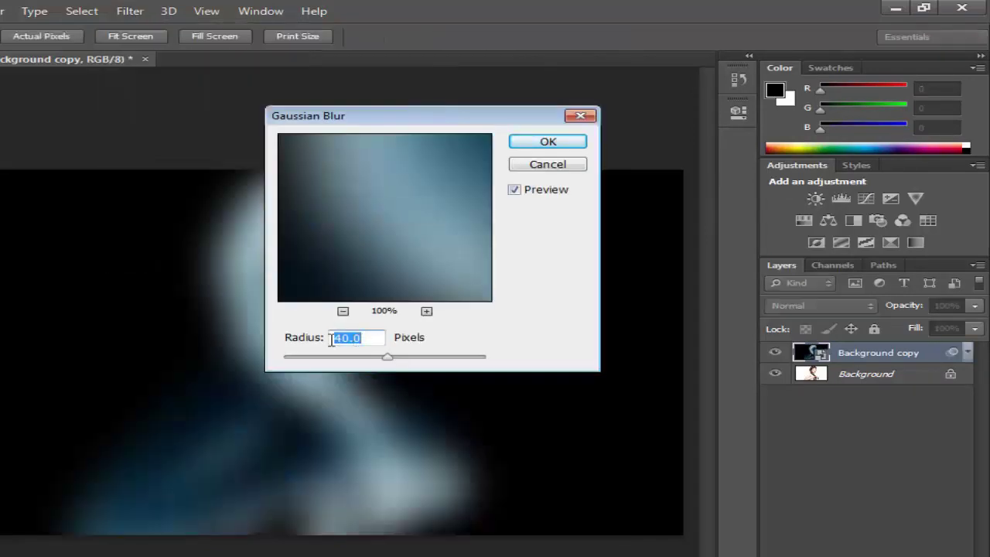
{"action": "left_click", "coordinate": [539, 143]}
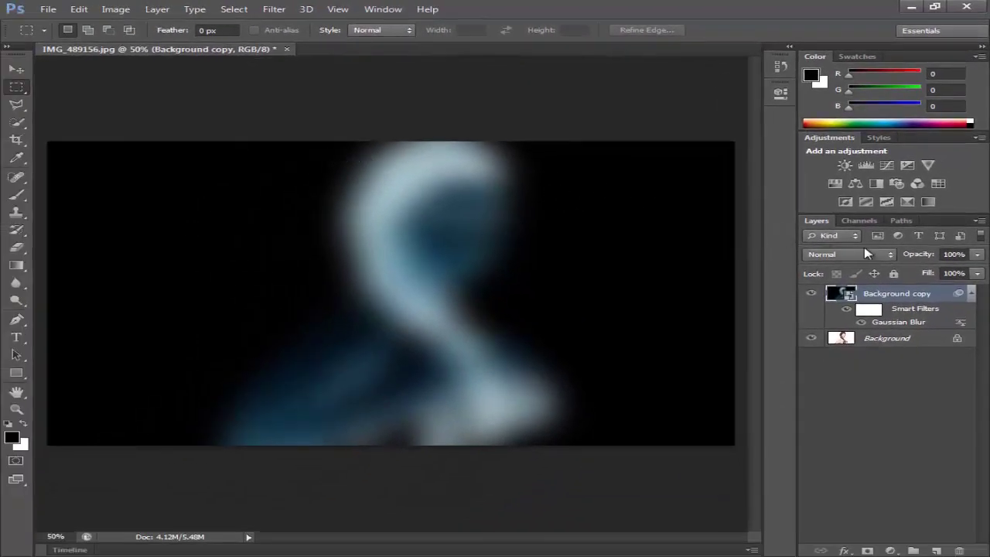
Blend the blurred copy in Color Dodge and add Brightness/Contrast at brightness -47, contrast -26
{"action": "left_click", "coordinate": [890, 255]}
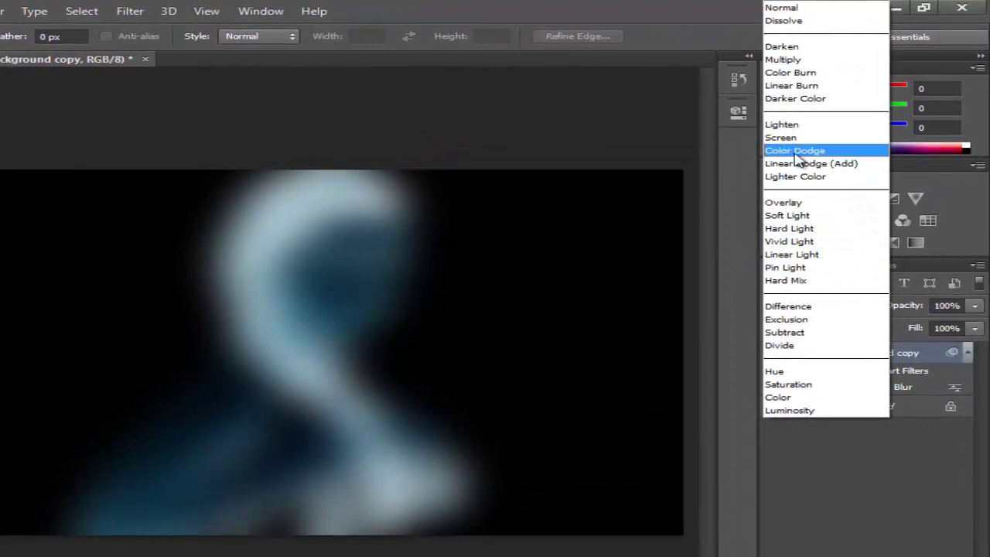
{"action": "left_click", "coordinate": [795, 150]}
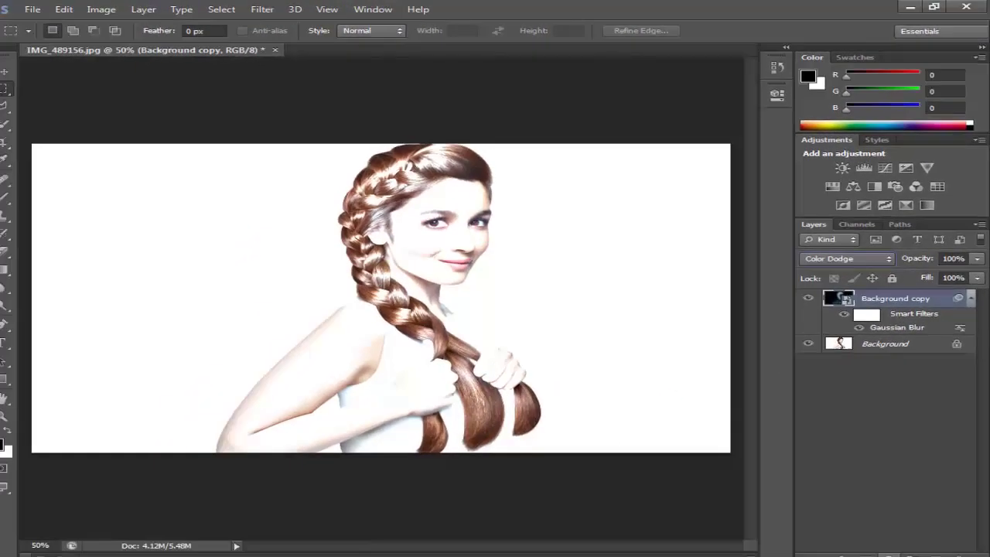
{"action": "left_click", "coordinate": [892, 554]}
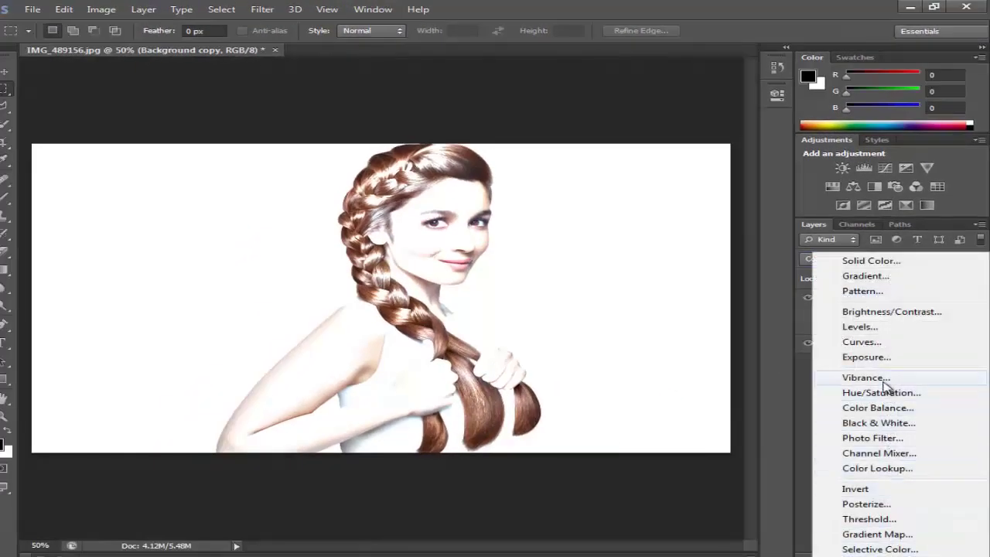
{"action": "left_click", "coordinate": [886, 311]}
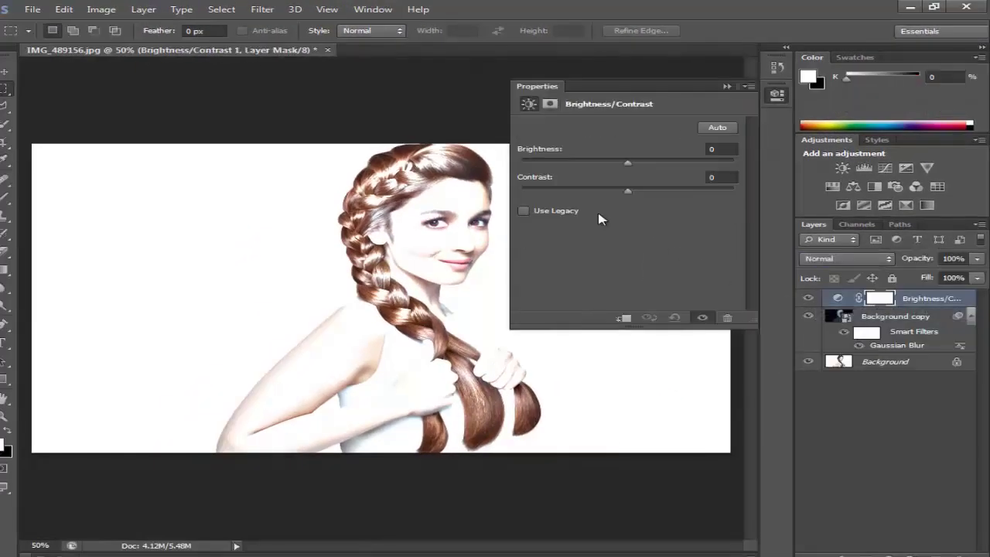
{"action": "left_click_drag", "start_coordinate": [627, 191], "coordinate": [573, 193]}
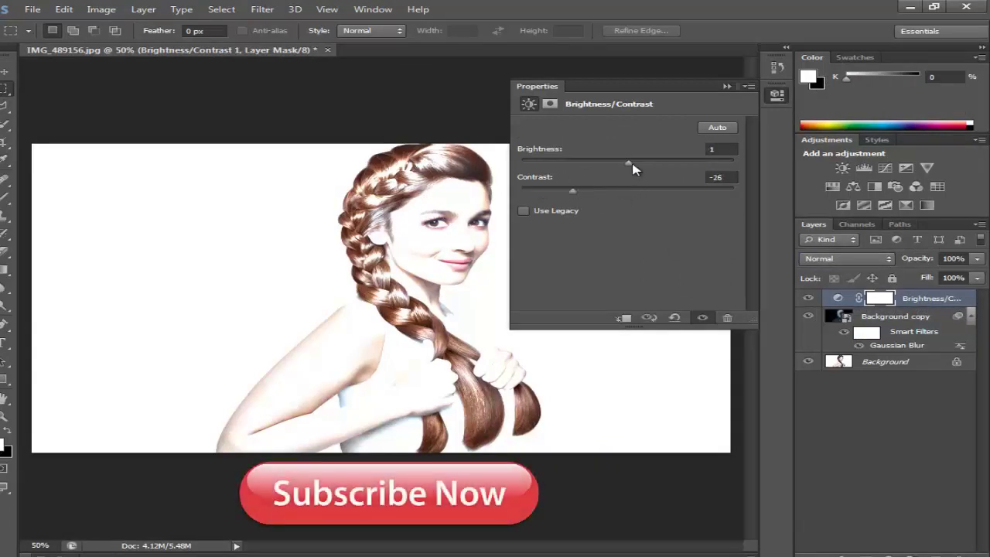
{"action": "mouse_move", "coordinate": [633, 168]}
{"action": "left_mouse_down"}
{"action": "mouse_move", "coordinate": [596, 167]}
{"action": "mouse_move", "coordinate": [611, 167]}
{"action": "left_mouse_up"}
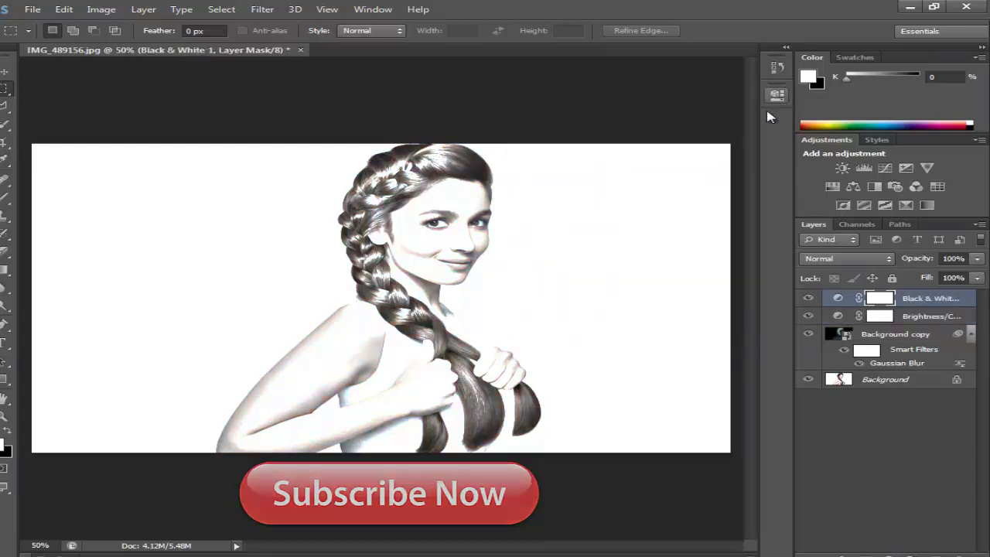
Select the whole canvas, copy merged, and paste it as a new Layer 1
{"action": "left_click", "coordinate": [227, 10]}
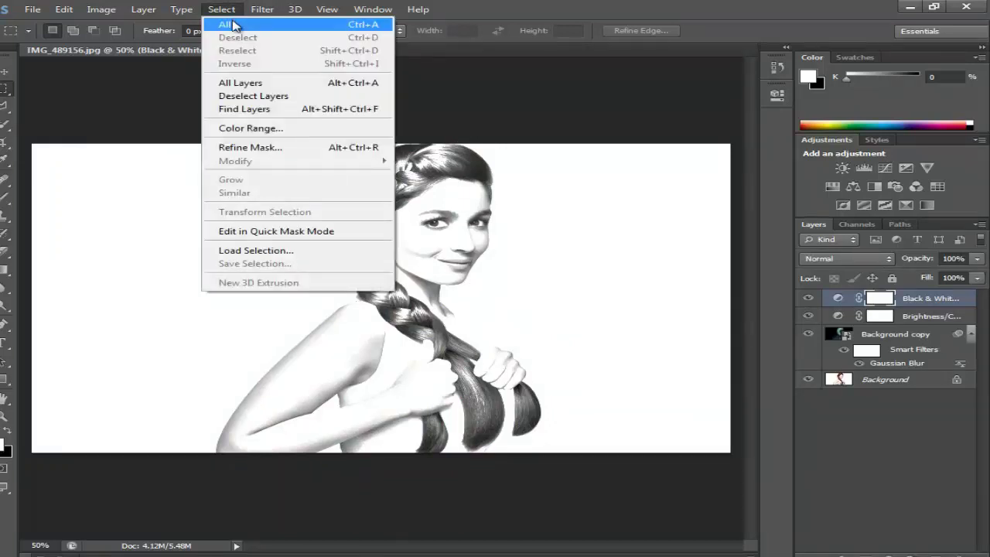
{"action": "left_click", "coordinate": [234, 25]}
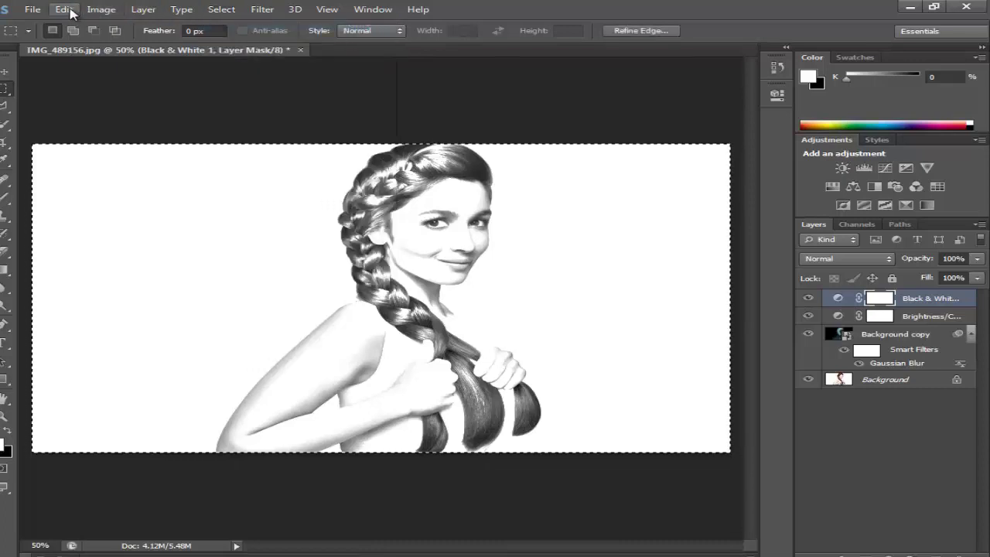
{"action": "left_click", "coordinate": [68, 10]}
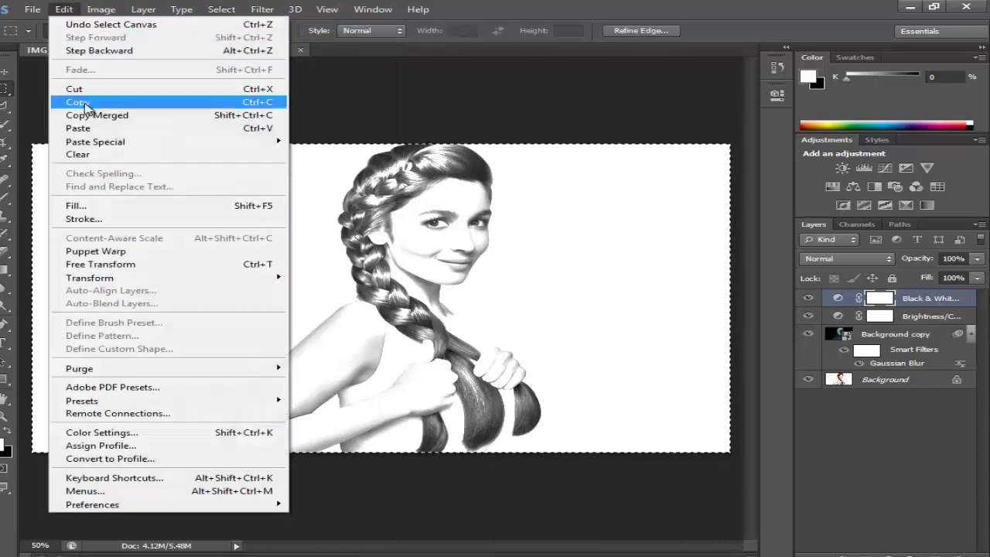
{"action": "left_click", "coordinate": [152, 118]}
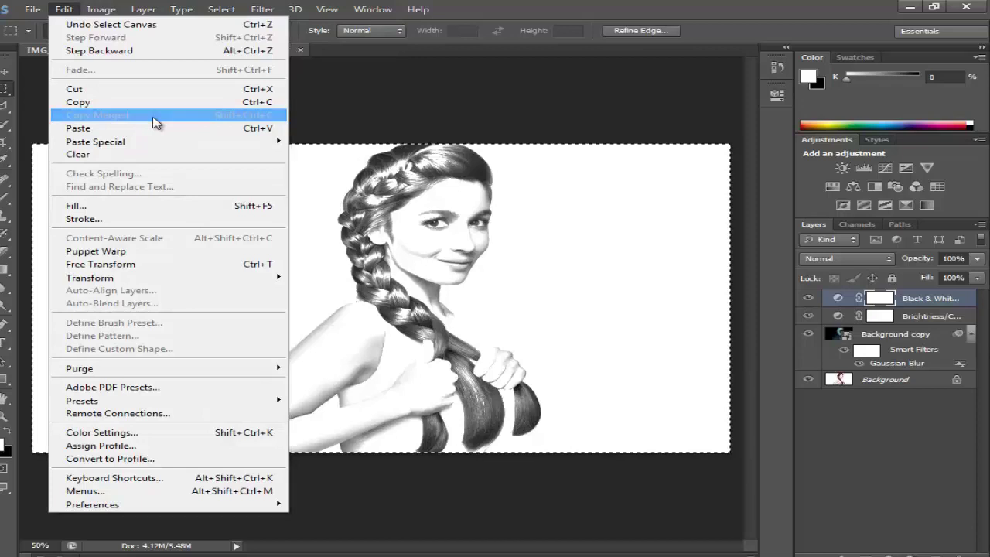
{"action": "left_click", "coordinate": [68, 11]}
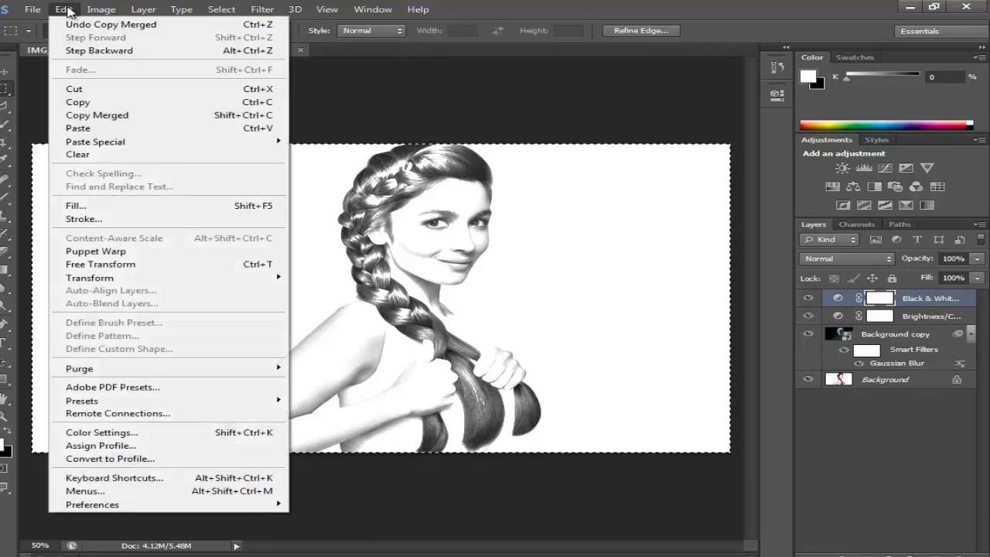
{"action": "left_click", "coordinate": [122, 129]}
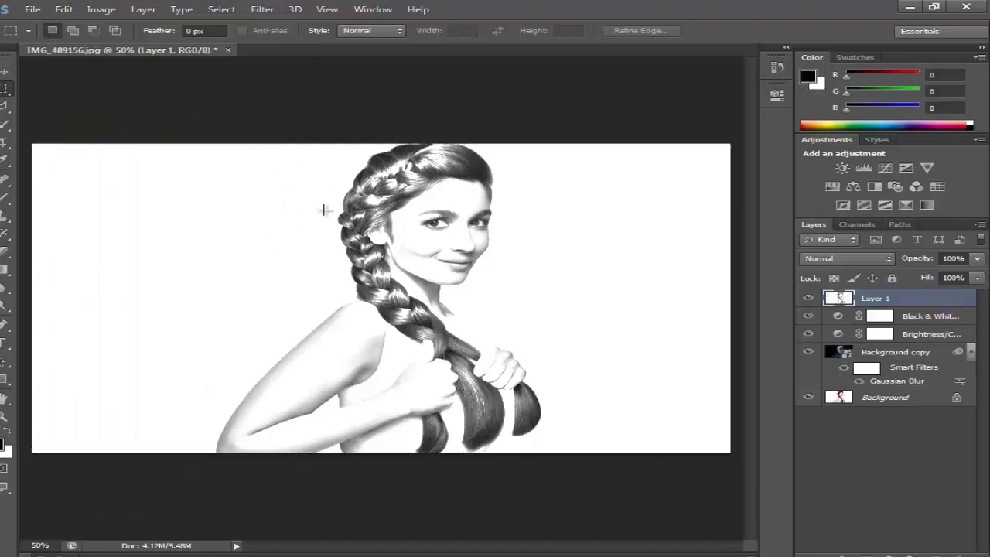
Apply the Filter Gallery's Glowing Edges filter to Layer 1 with default settings
{"action": "left_click", "coordinate": [260, 10]}
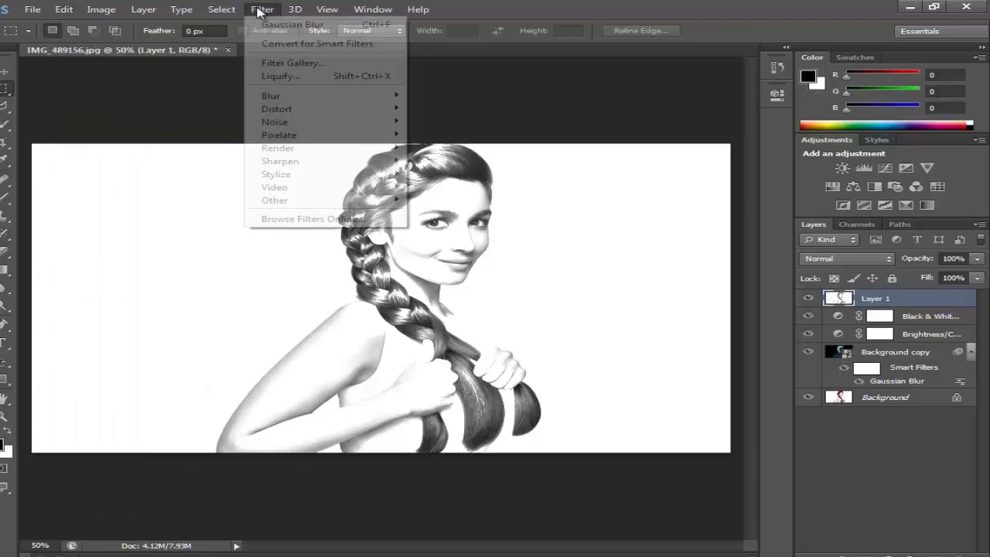
{"action": "left_click", "coordinate": [337, 69]}
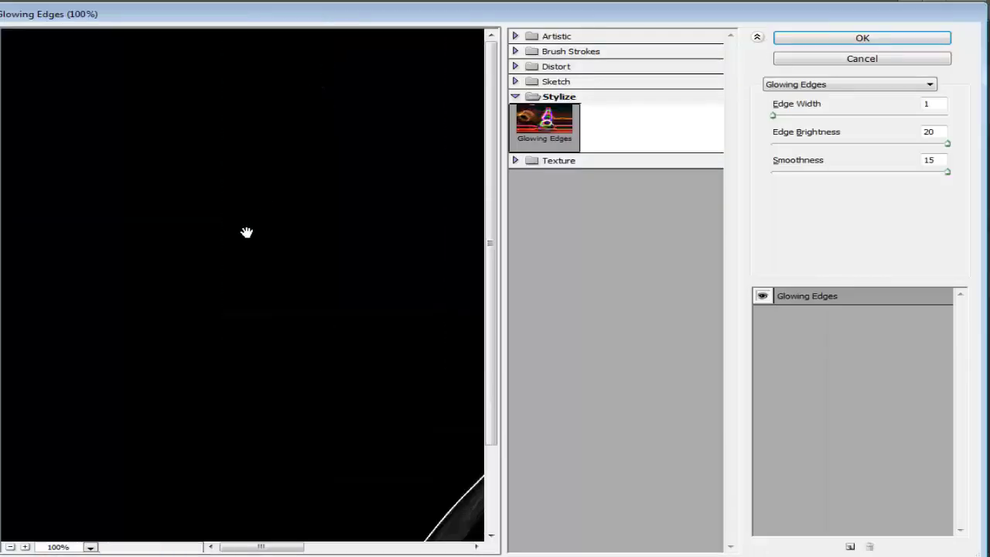
{"action": "left_click", "coordinate": [11, 548]}
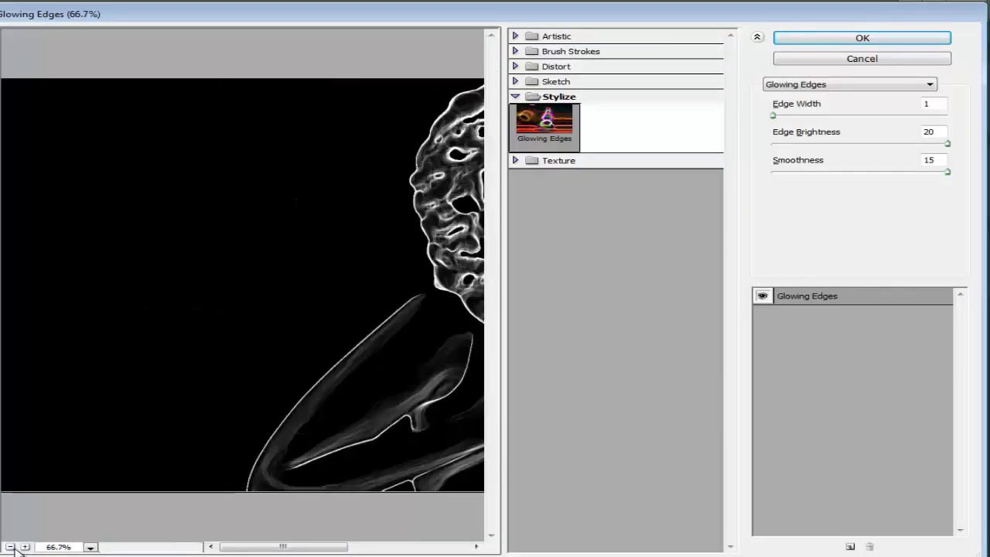
{"action": "left_click", "coordinate": [11, 547]}
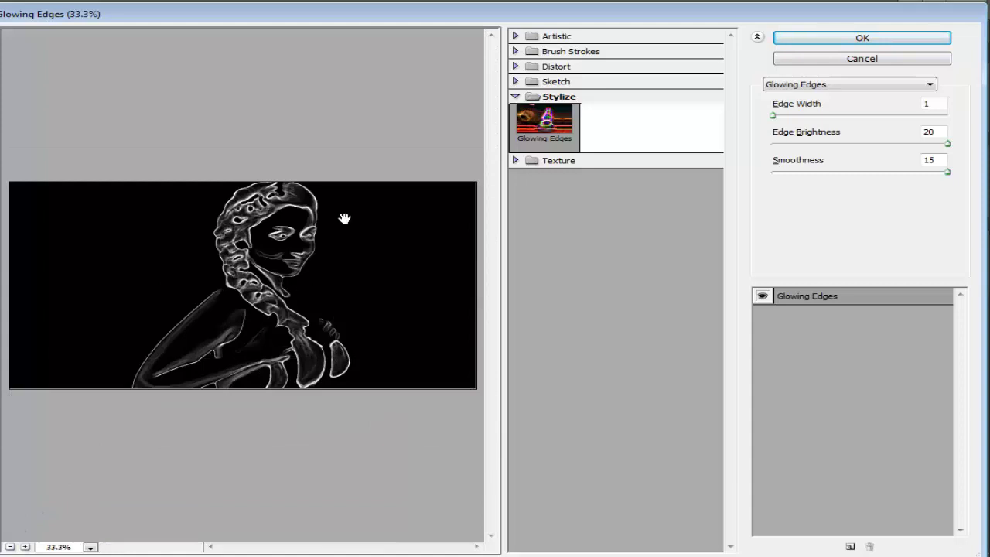
{"action": "left_click", "coordinate": [774, 116]}
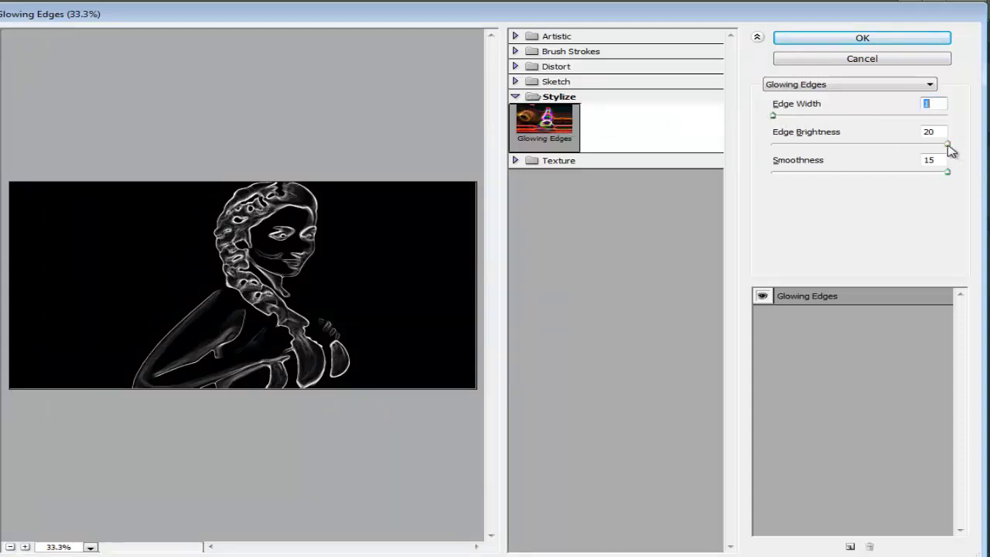
{"action": "key", "text": "Tab"}
{"action": "key", "text": "Tab"}
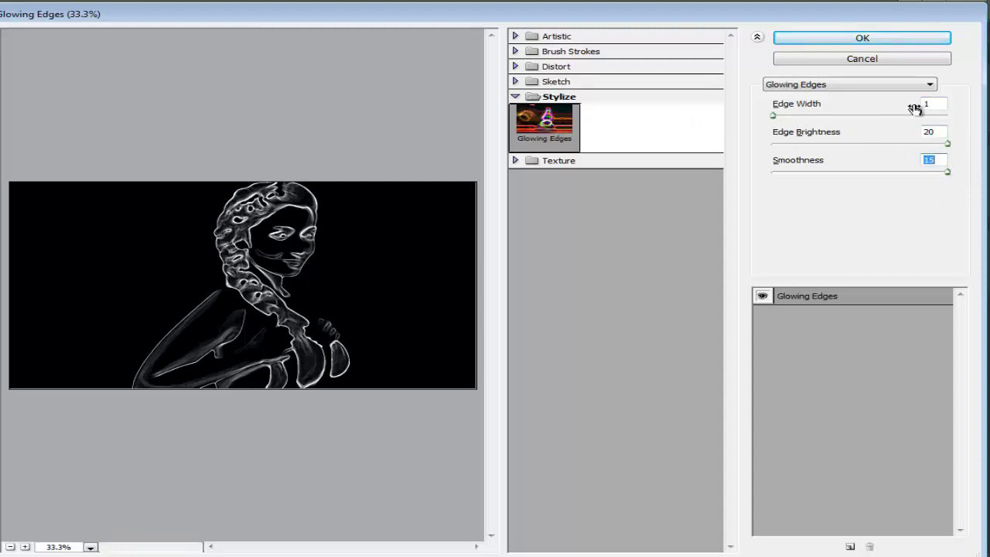
{"action": "left_click", "coordinate": [861, 44]}
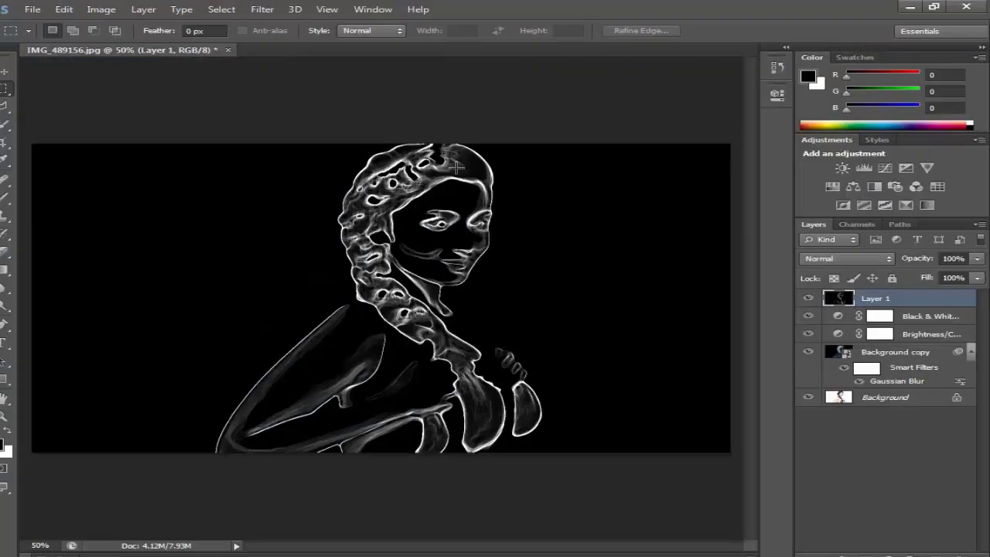
Set Layer 1 to Multiply blend mode and invert it into dark lines on white
{"action": "left_click", "coordinate": [887, 261]}
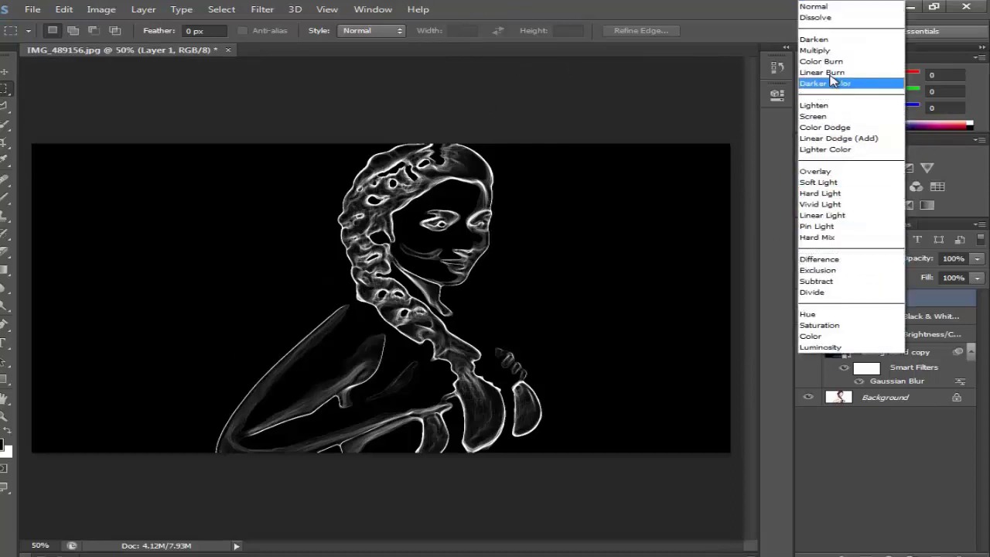
{"action": "left_click", "coordinate": [832, 52]}
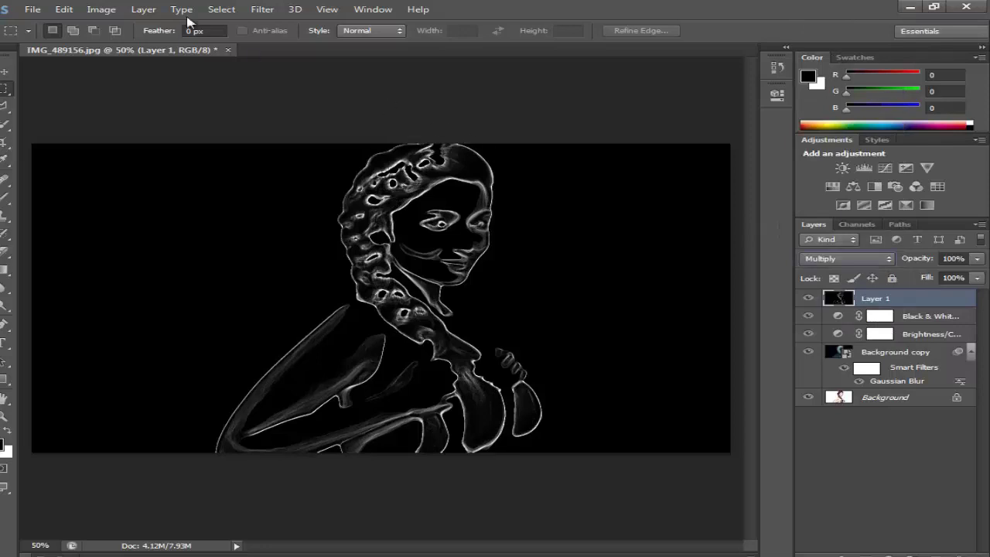
{"action": "left_click", "coordinate": [101, 9]}
{"action": "mouse_move", "coordinate": [128, 44]}
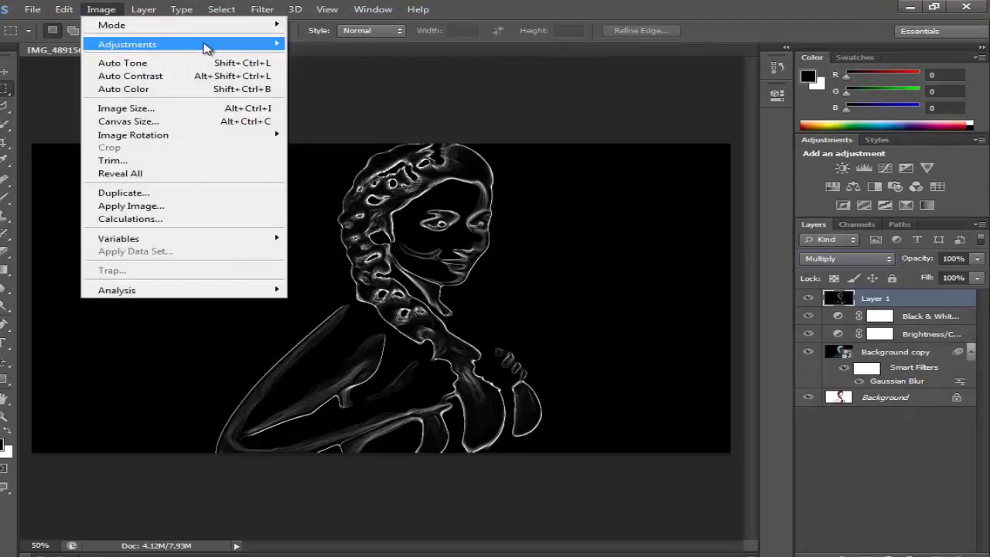
{"action": "left_click", "coordinate": [341, 201]}
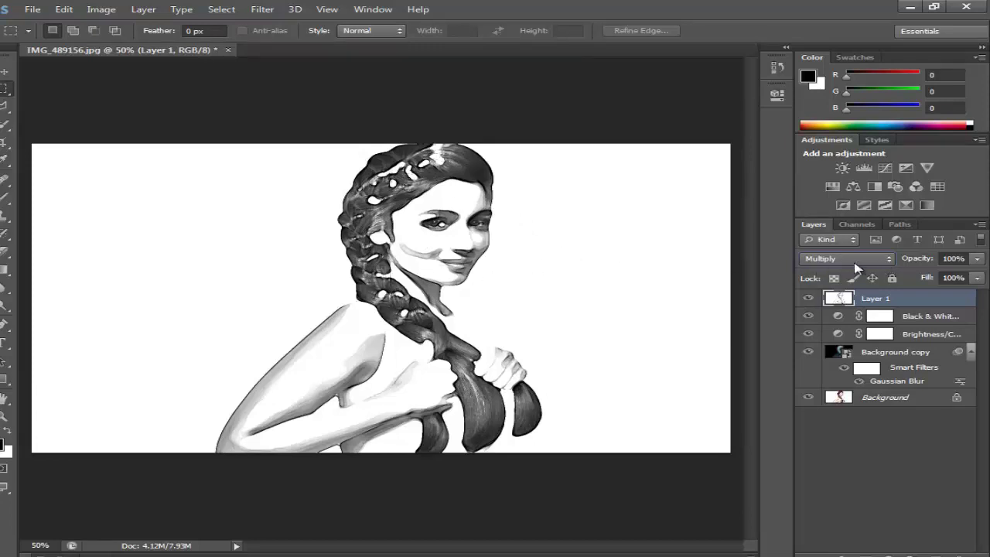
Set Layer 1's opacity to 60%
{"action": "left_click", "coordinate": [959, 260]}
{"action": "type", "text": "6"}
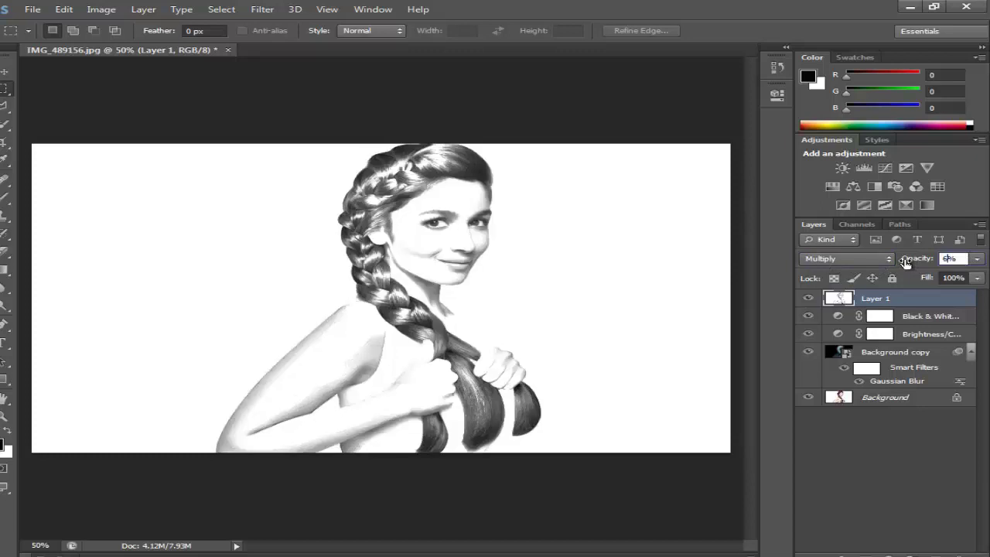
{"action": "type", "text": "0"}
{"action": "key", "text": "Return"}
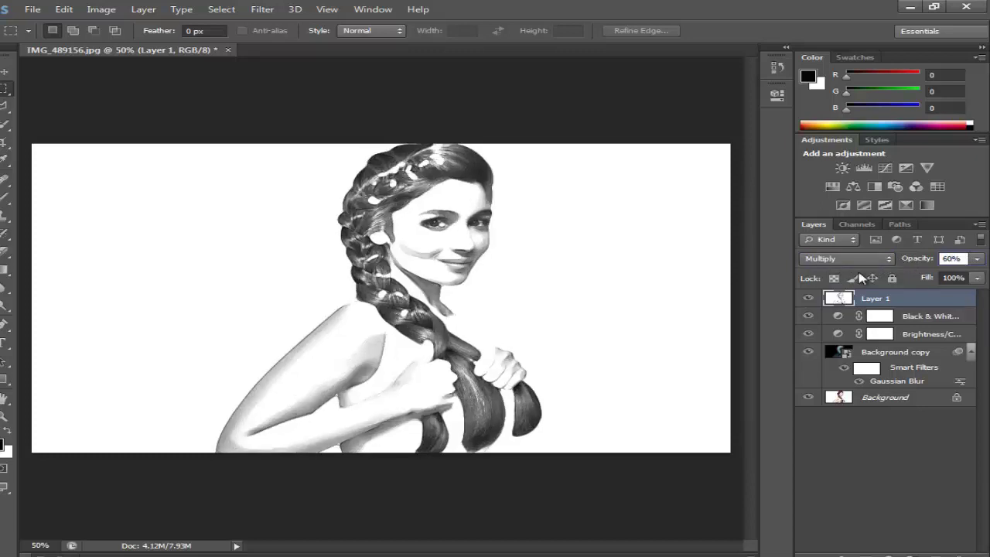
{"action": "key", "text": "Return"}
Add a Brightness/Contrast adjustment layer with brightness 11 and contrast -6
{"action": "left_click", "coordinate": [887, 554]}
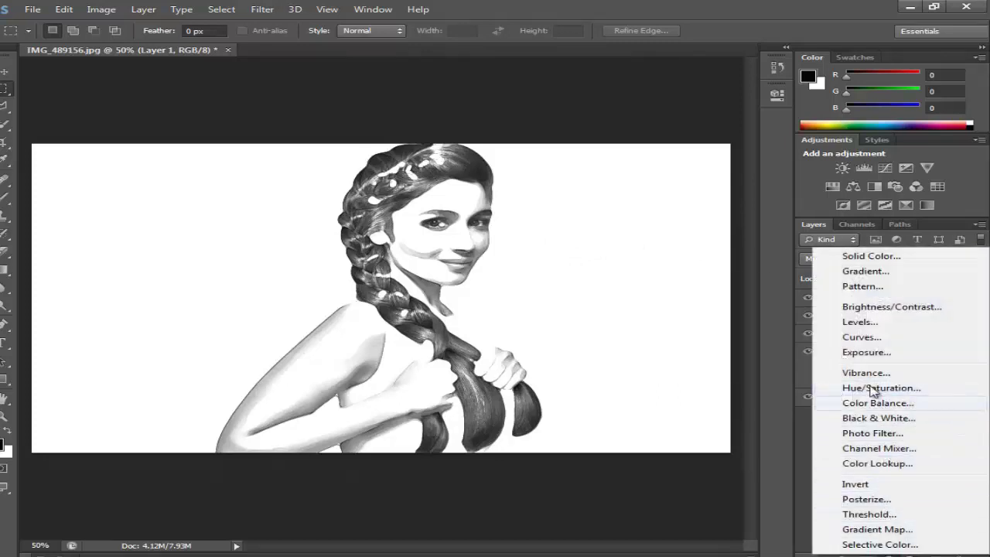
{"action": "left_click", "coordinate": [875, 308]}
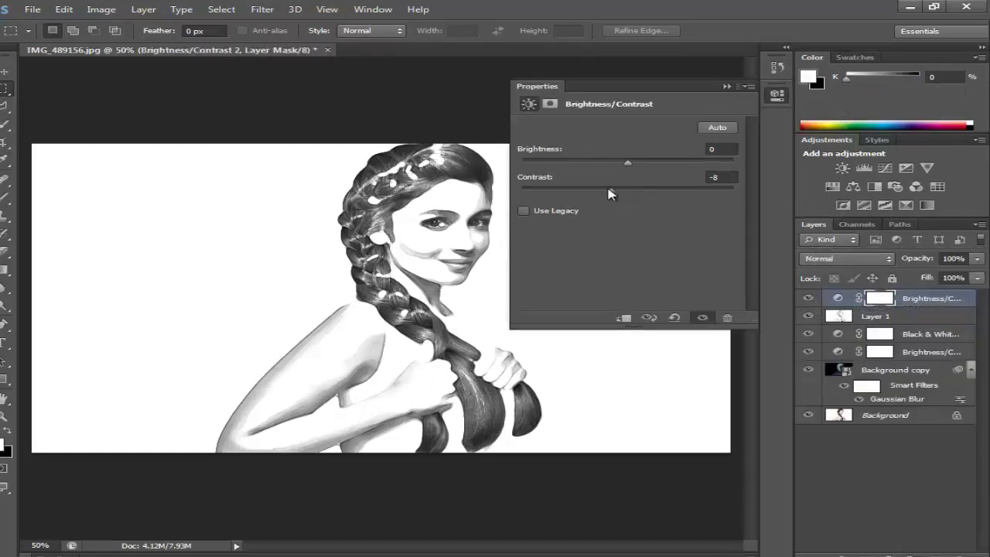
{"action": "mouse_move", "coordinate": [608, 193]}
{"action": "left_mouse_down"}
{"action": "mouse_move", "coordinate": [613, 163]}
{"action": "mouse_move", "coordinate": [596, 164]}
{"action": "mouse_move", "coordinate": [636, 162]}
{"action": "left_mouse_up"}
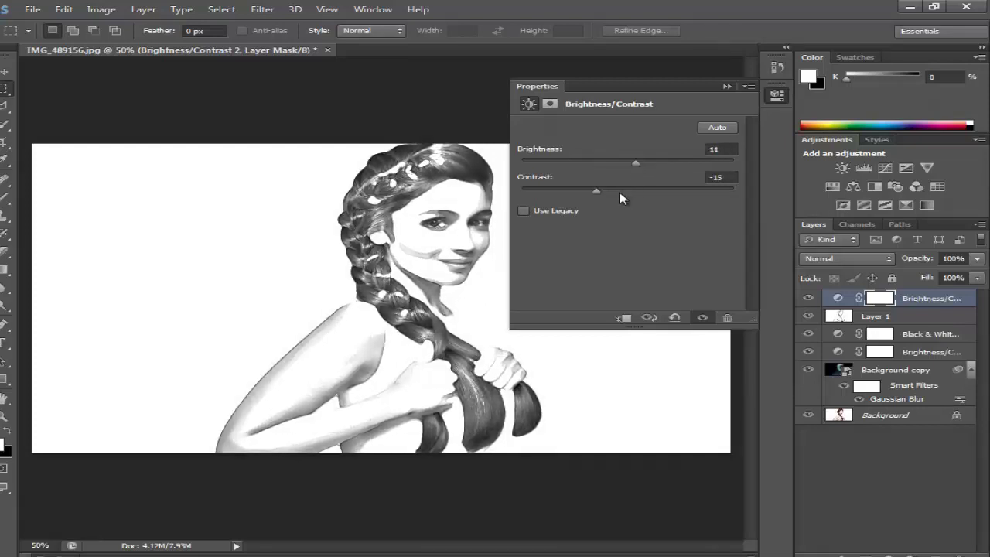
{"action": "mouse_move", "coordinate": [597, 191]}
{"action": "left_mouse_down"}
{"action": "mouse_move", "coordinate": [696, 194]}
{"action": "mouse_move", "coordinate": [619, 191]}
{"action": "left_mouse_up"}
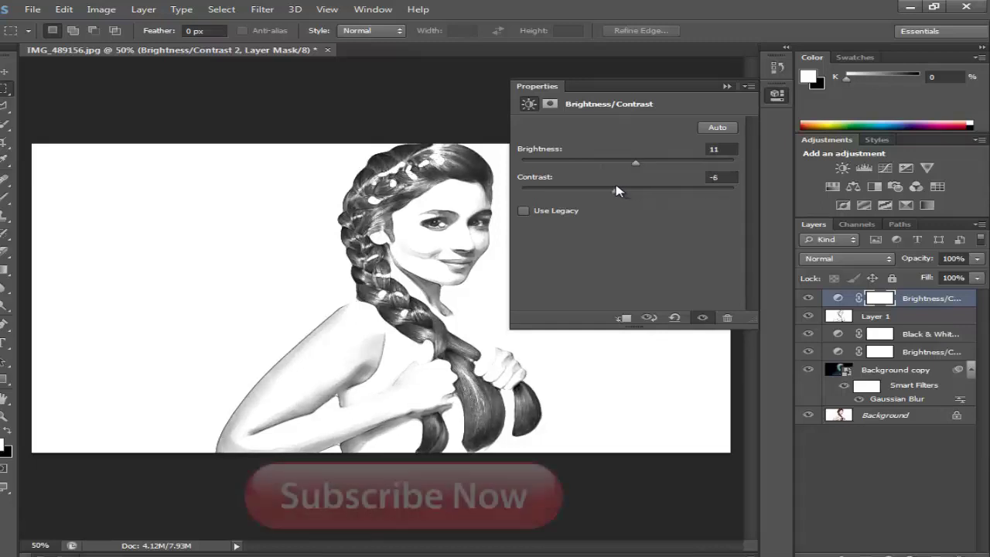
{"action": "left_click", "coordinate": [774, 98]}
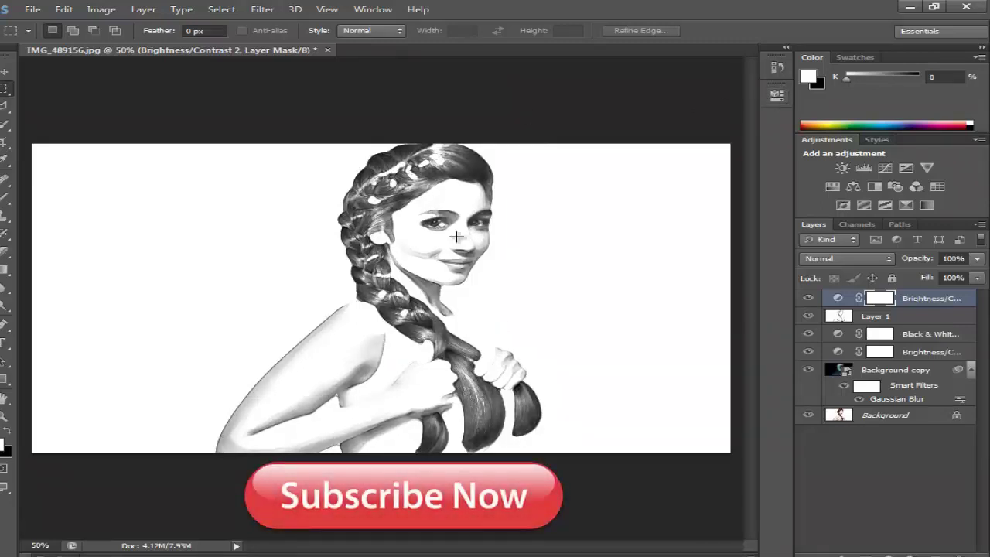